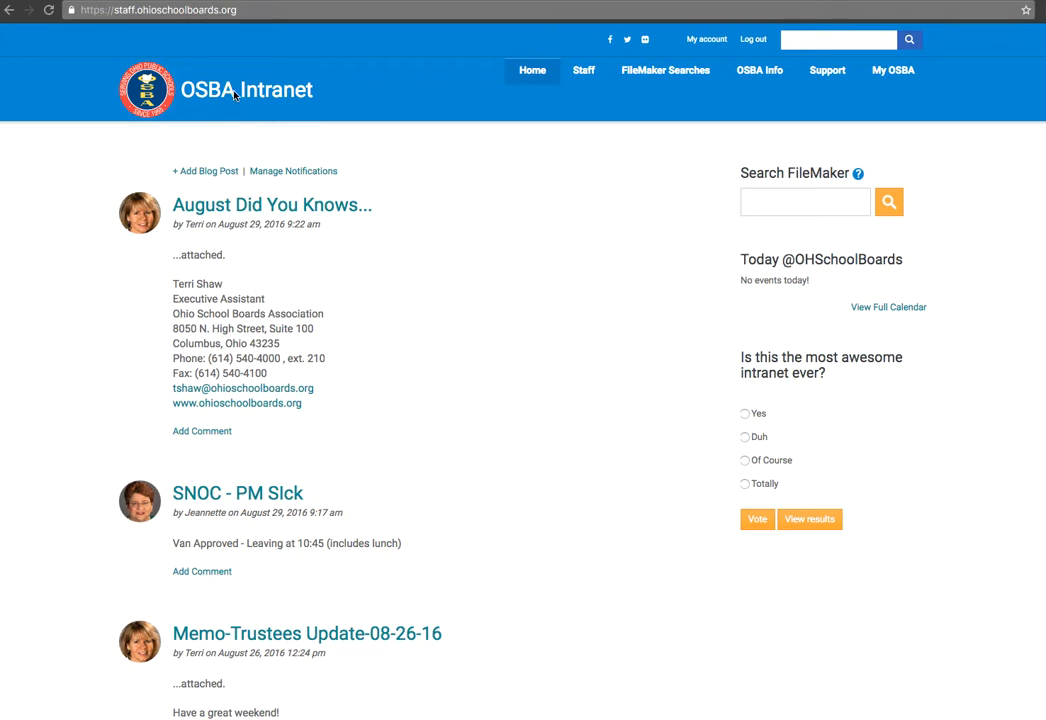
# Step: Open My Email Campaigns from the My OSBA menu
pyautogui.moveTo(891, 75)
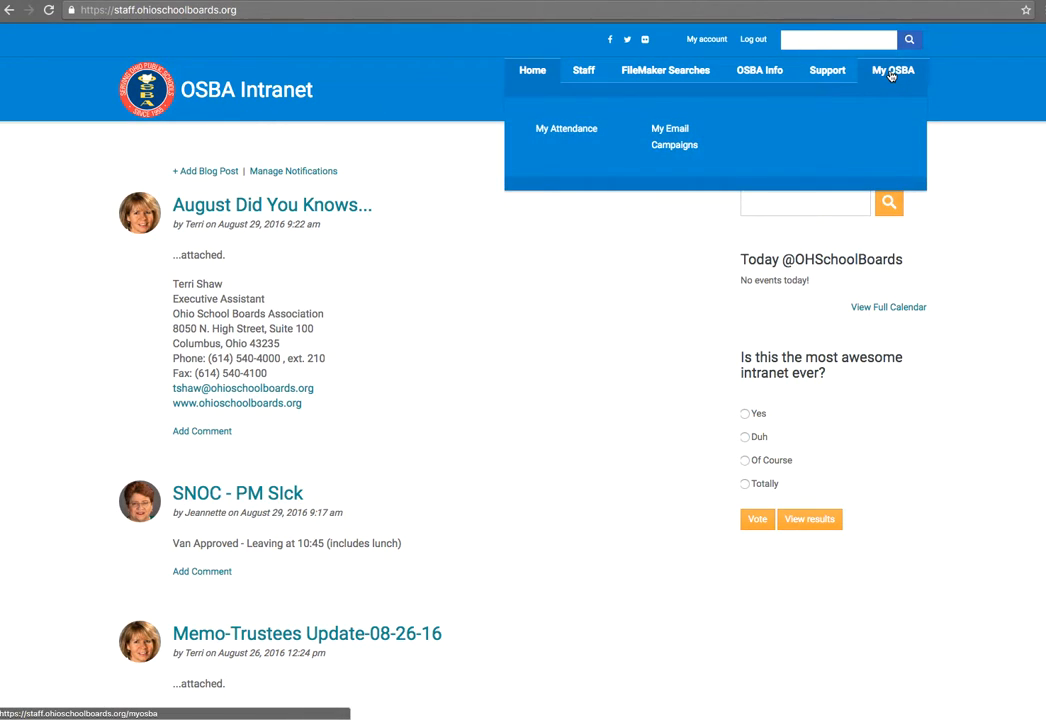
pyautogui.click(676, 144)
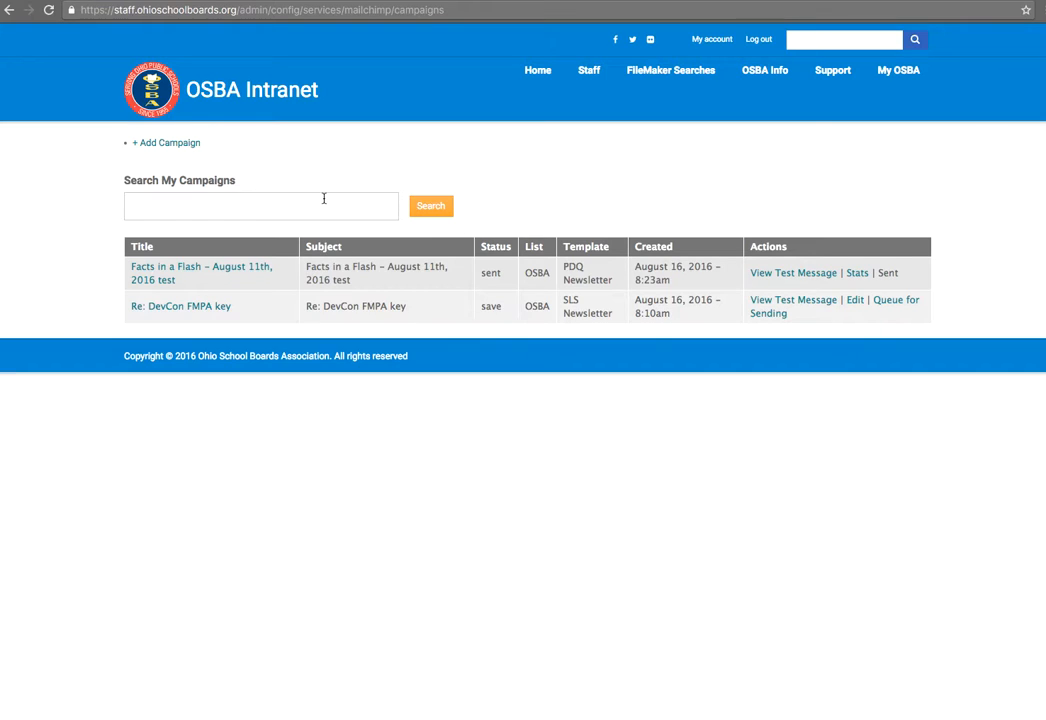
# Step: Review the campaigns table and search box, then start a new campaign with + Add Campaign
pyautogui.moveTo(236, 181); pyautogui.dragTo(133, 186)
pyautogui.click(165, 184)
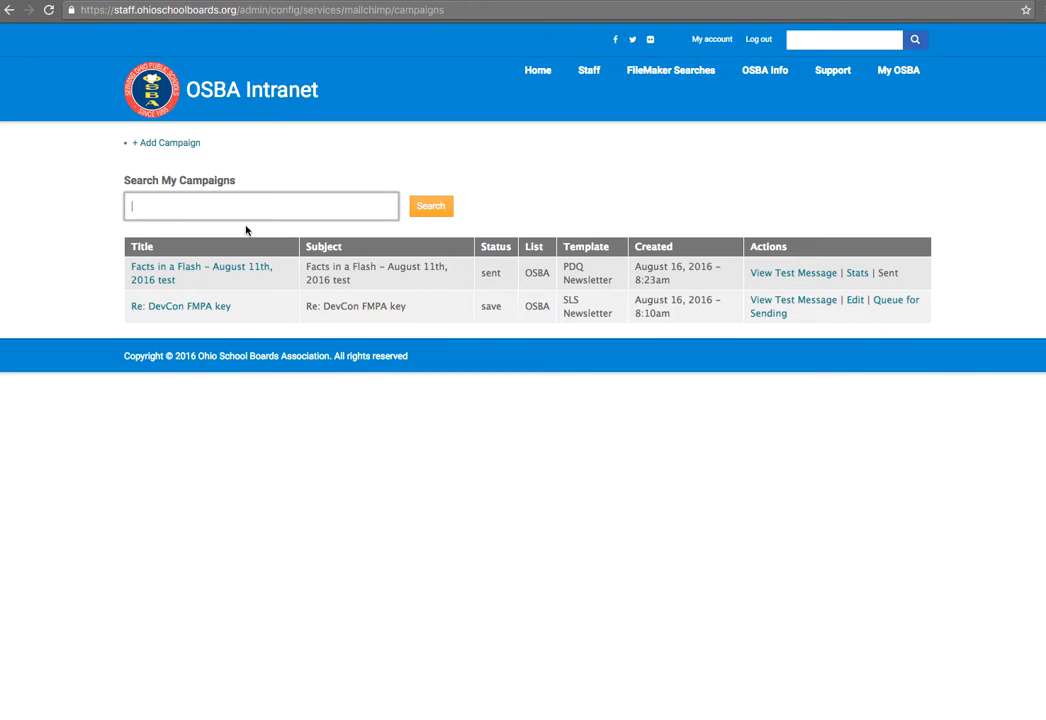
pyautogui.moveTo(752, 61)
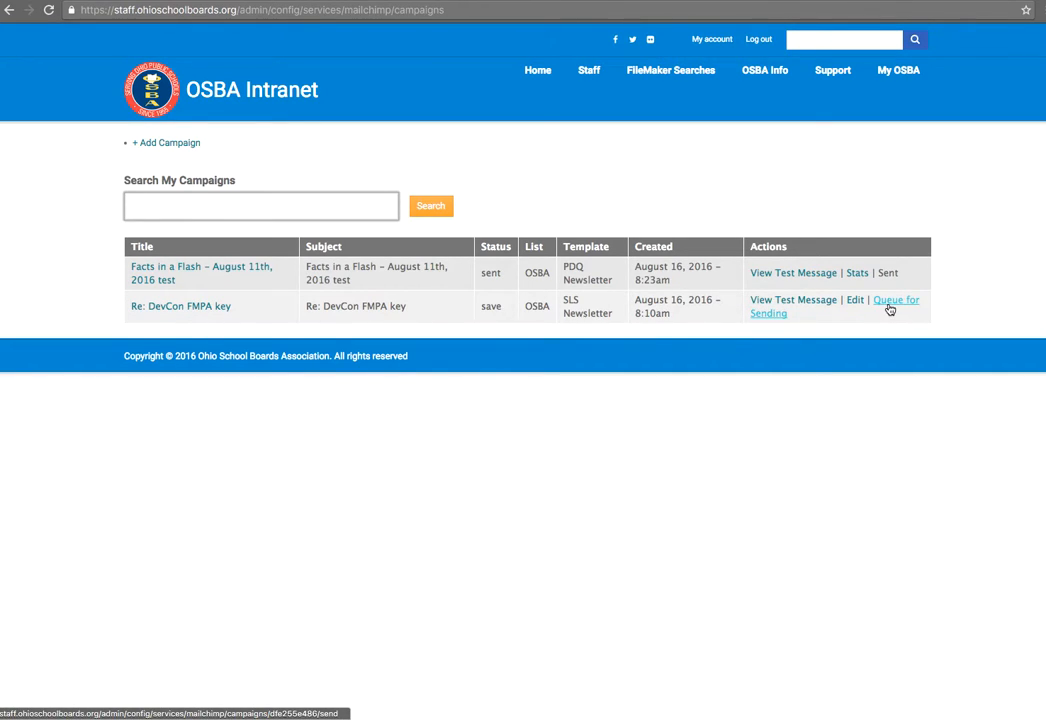
pyautogui.moveTo(486, 307); pyautogui.dragTo(633, 303)
pyautogui.click(614, 308)
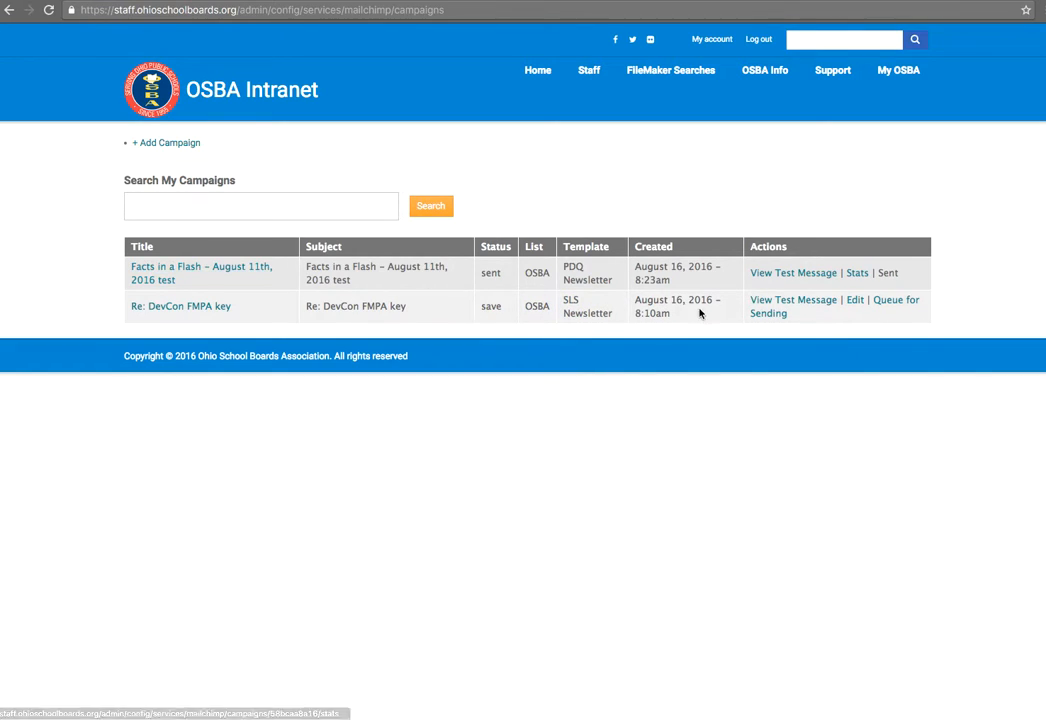
pyautogui.click(220, 204)
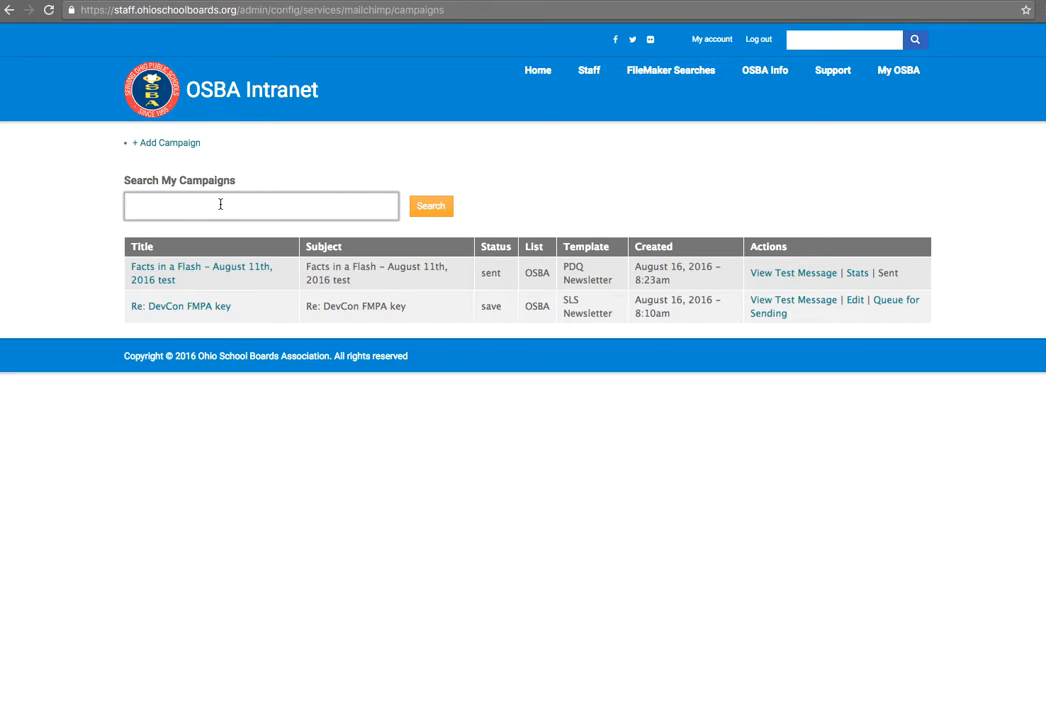
pyautogui.click(175, 144)
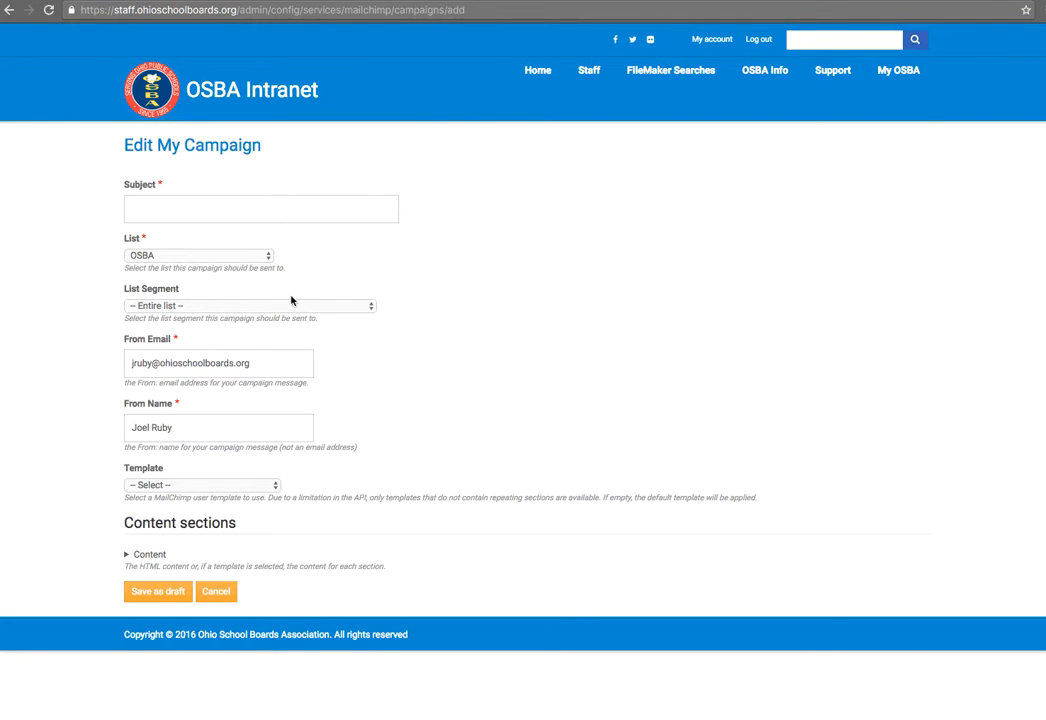
# Step: Enter the subject 'Test message to everyone' and keep OSBA as the mailing list
pyautogui.click(181, 207)
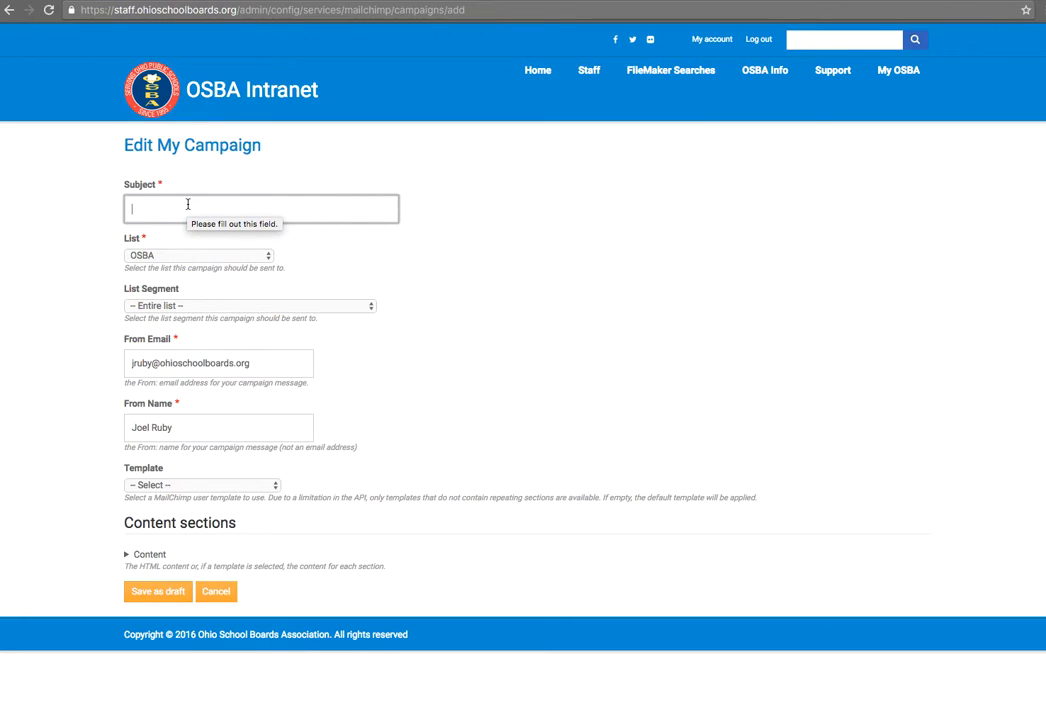
pyautogui.write('Test ')
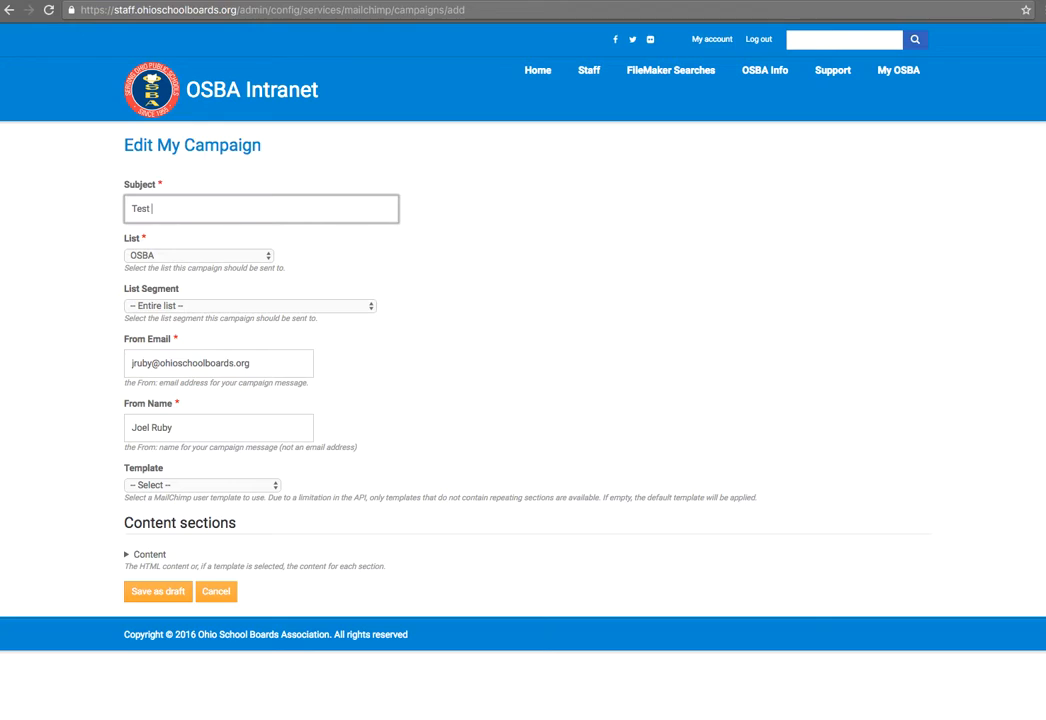
pyautogui.write('message to everyone')
pyautogui.click(199, 255)
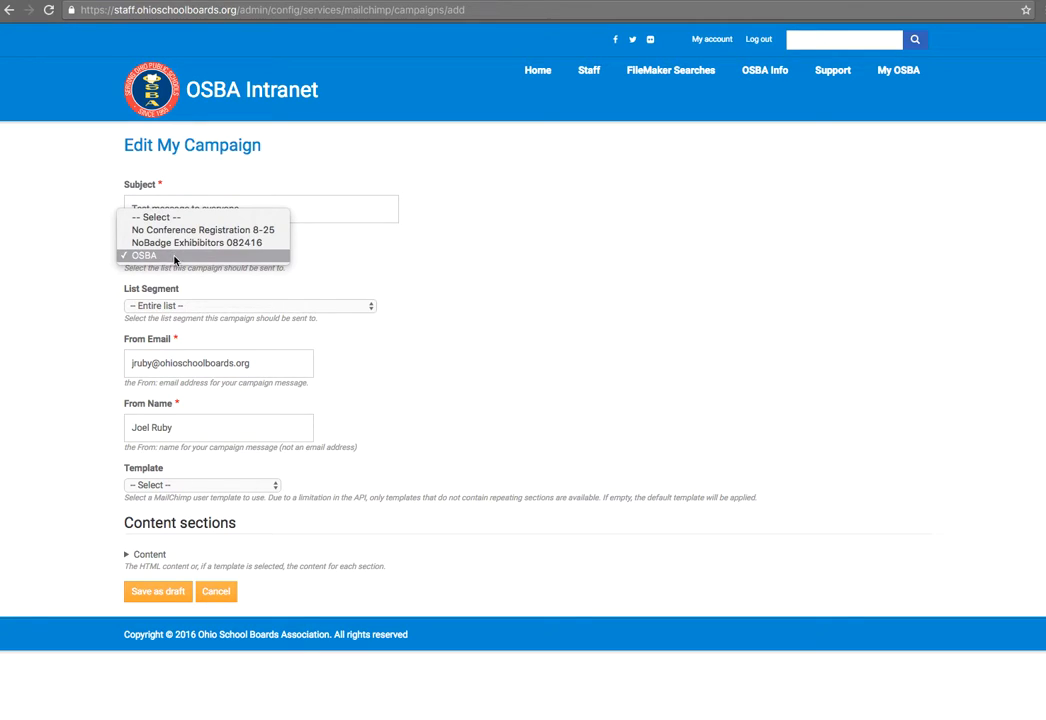
pyautogui.click(143, 256)
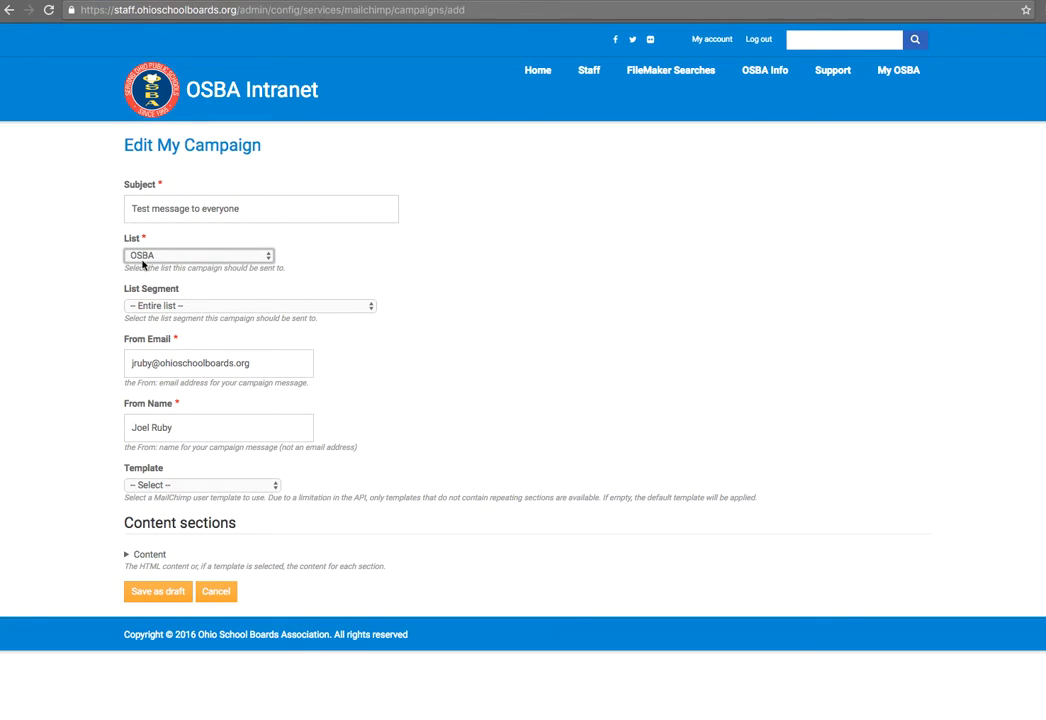
pyautogui.click(256, 258)
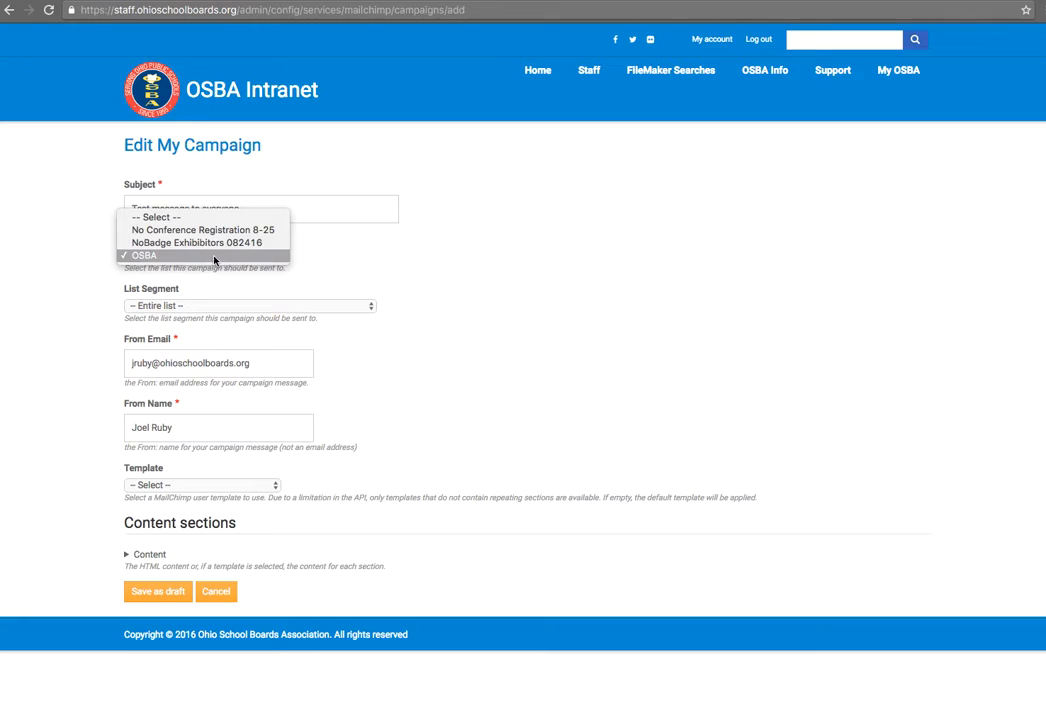
pyautogui.click(355, 270)
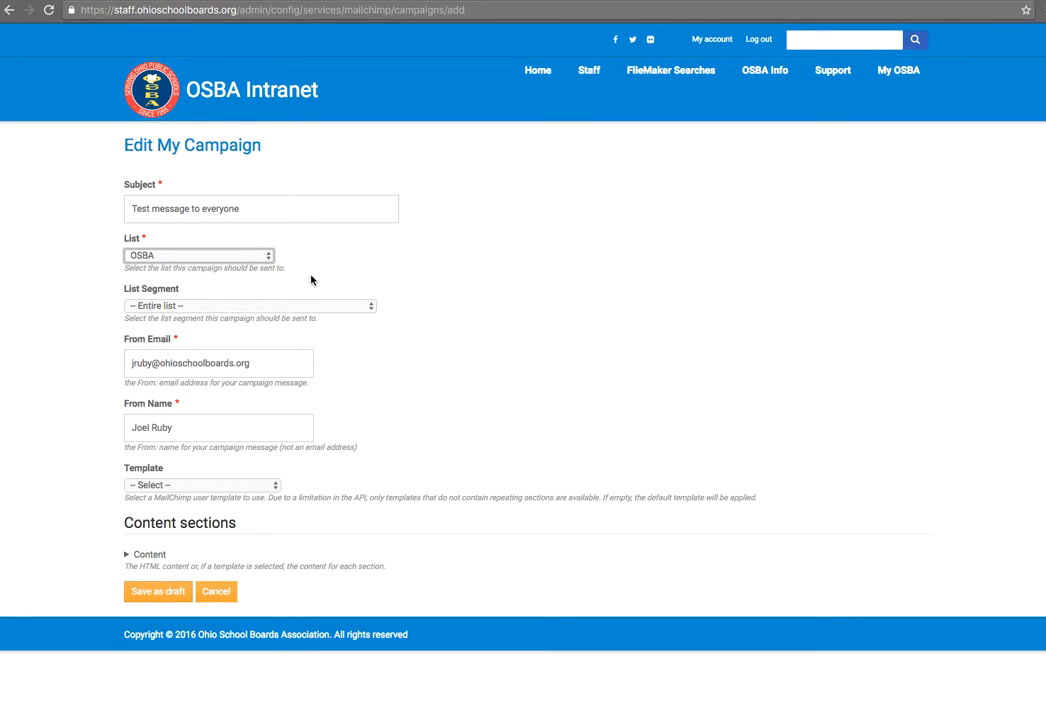
pyautogui.click(268, 258)
# Step: Set the list segment to General Annoucements - All BDM, leaving the list as OSBA
pyautogui.click(320, 268)
pyautogui.moveTo(129, 289); pyautogui.dragTo(177, 292)
pyautogui.click(180, 292)
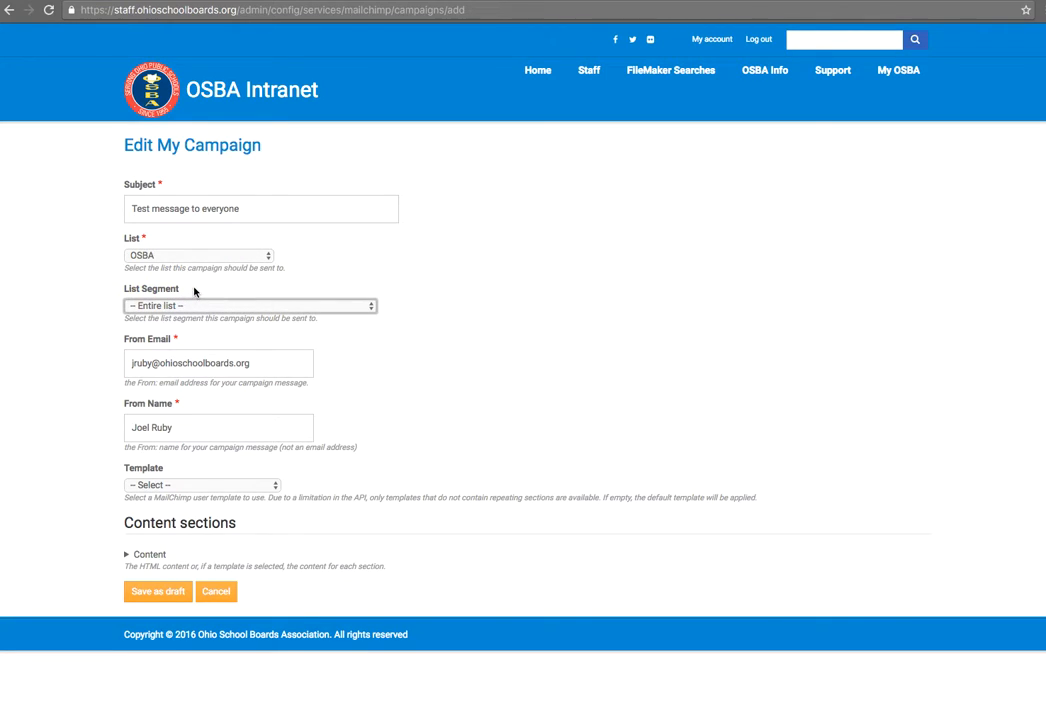
pyautogui.click(197, 307)
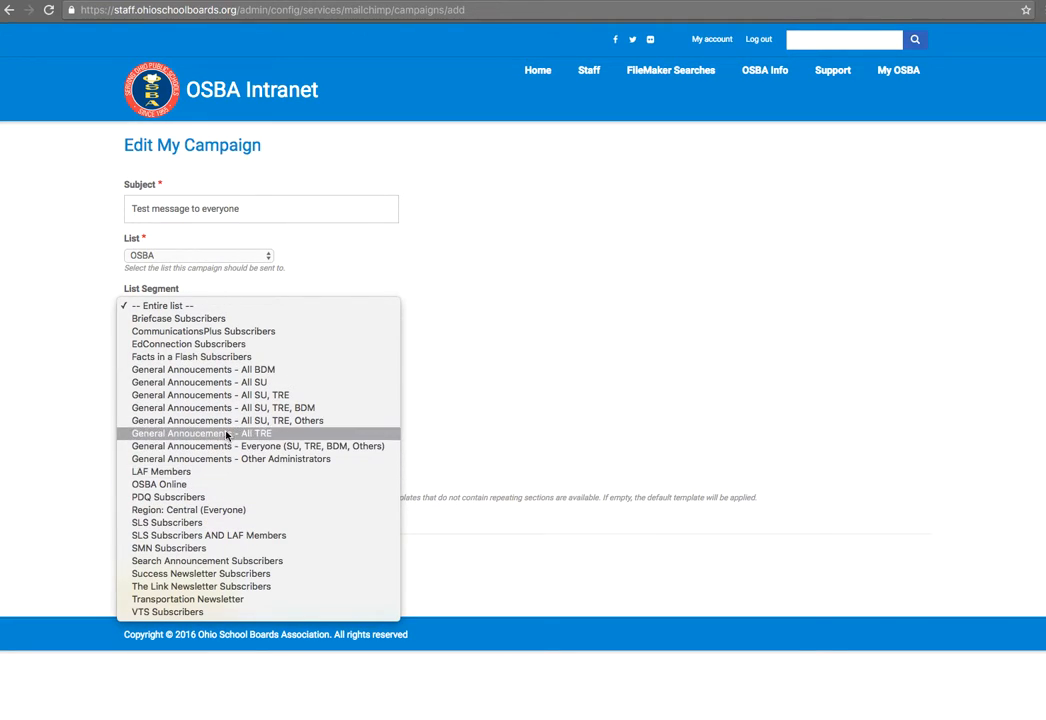
pyautogui.click(236, 369)
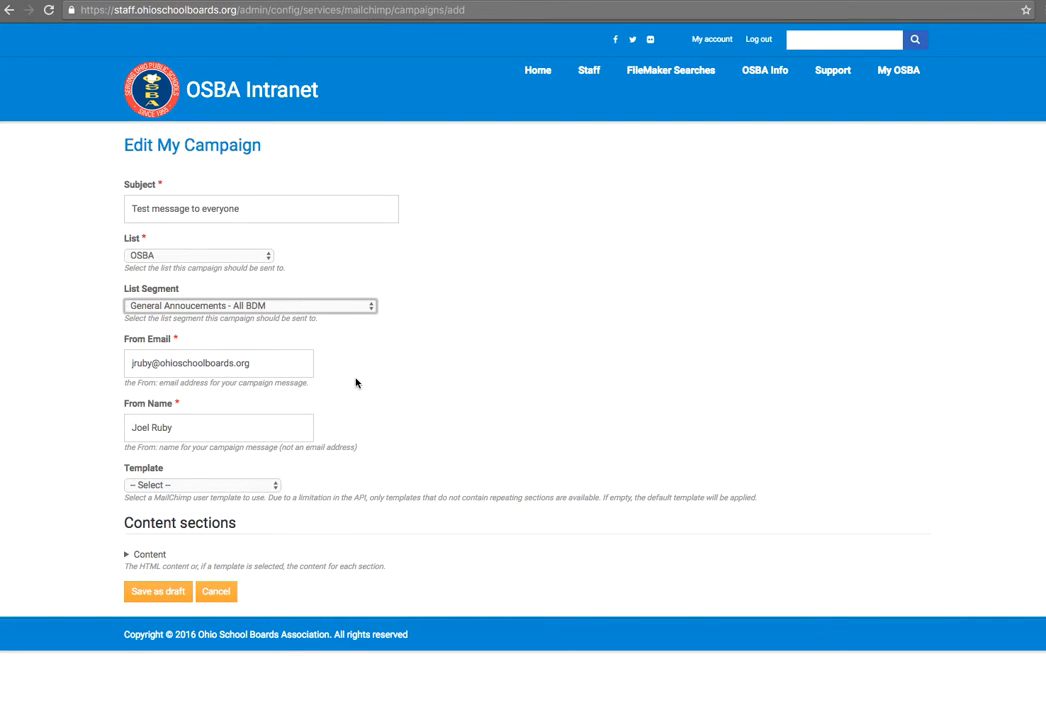
# Step: Replace the From Name with a different person's full name
pyautogui.click(160, 363)
pyautogui.click(257, 427)
pyautogui.moveTo(257, 427); pyautogui.dragTo(105, 425)
pyautogui.click(144, 366)
pyautogui.click(151, 433)
pyautogui.click(195, 433)
pyautogui.doubleClick(175, 433)
pyautogui.click(174, 433)
pyautogui.moveTo(128, 430); pyautogui.dragTo(164, 428)
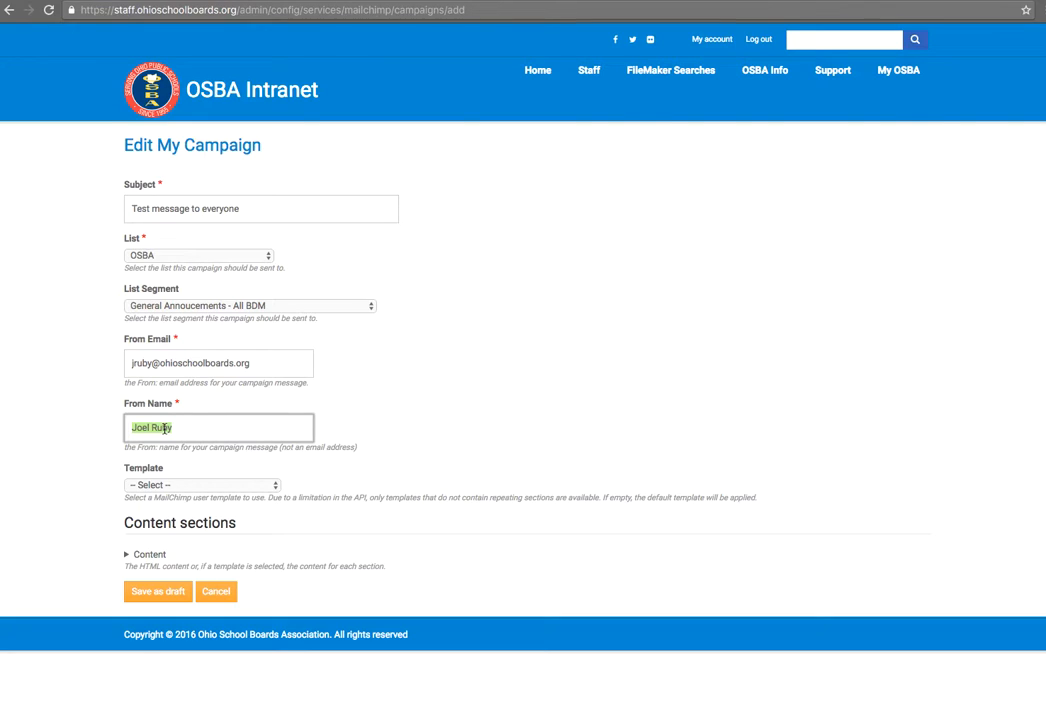
# Step: Inspect the From Email address, leaving it unchanged, and reselect the From Name for retyping
pyautogui.moveTo(128, 363); pyautogui.dragTo(258, 363)
pyautogui.click(258, 363)
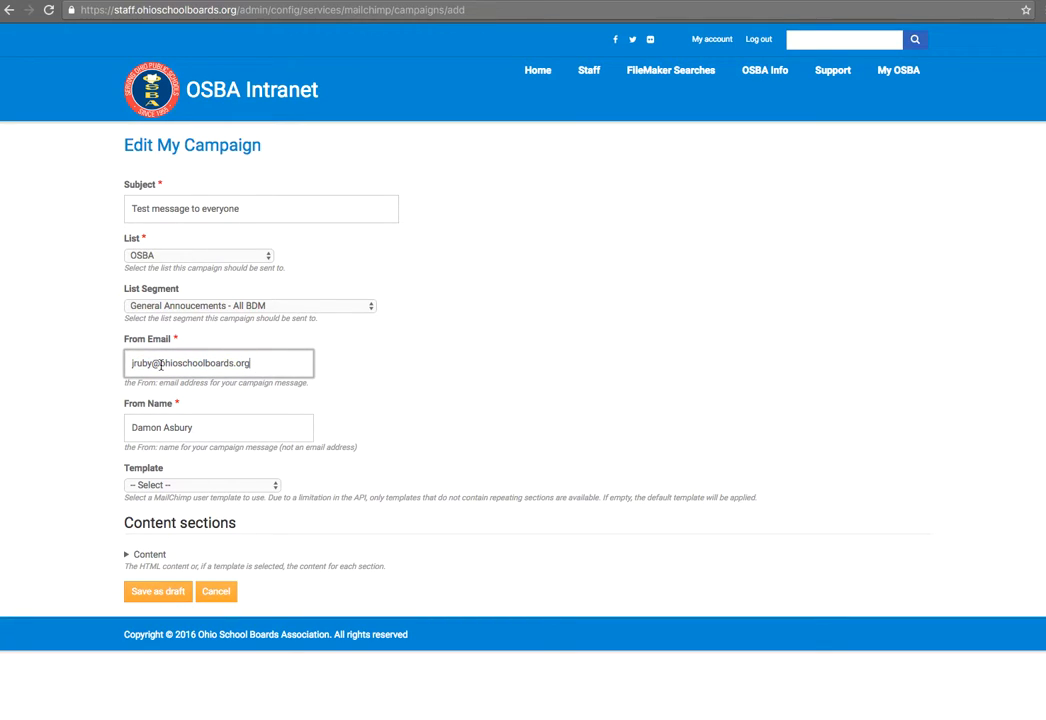
pyautogui.moveTo(130, 365); pyautogui.dragTo(264, 358)
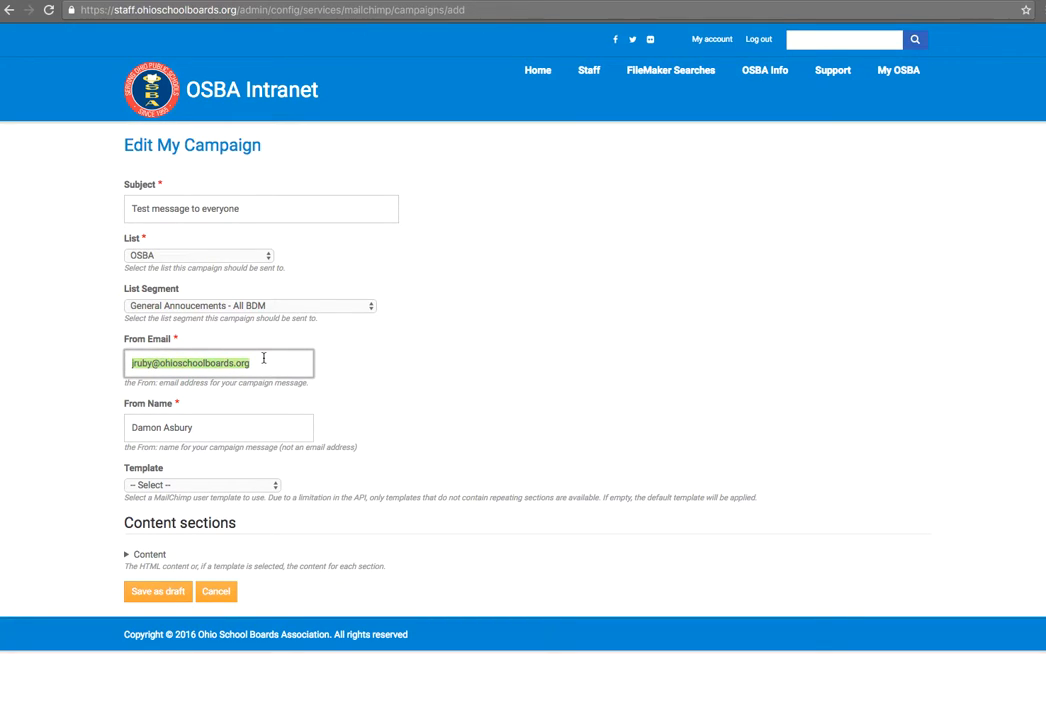
pyautogui.click(239, 362)
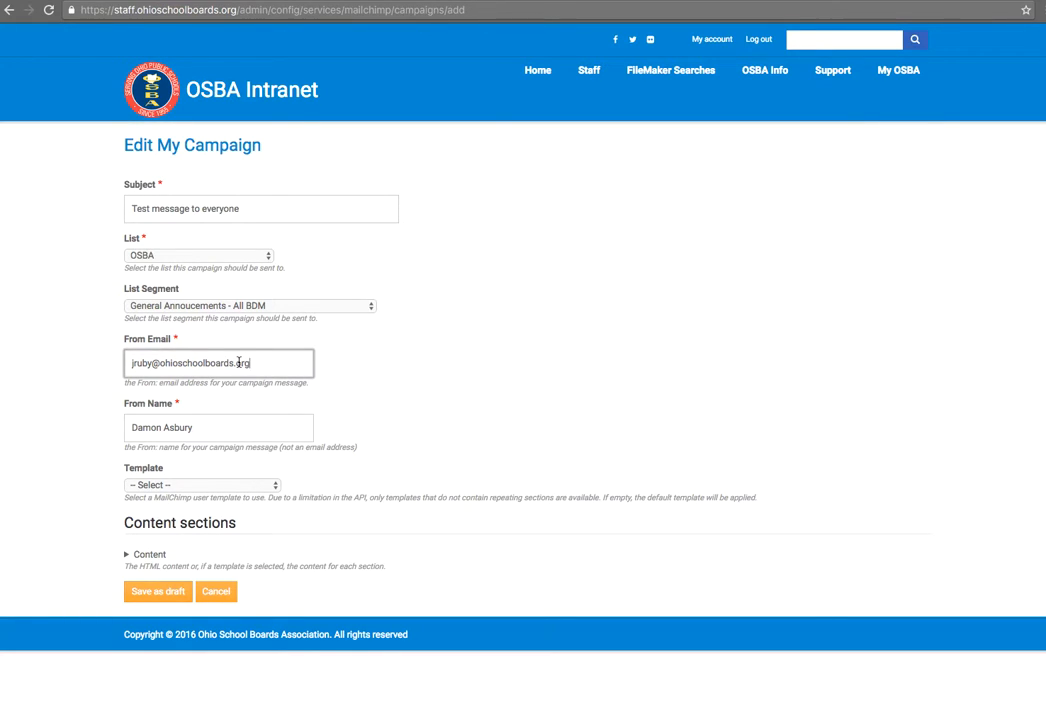
pyautogui.doubleClick(145, 363)
pyautogui.moveTo(130, 363); pyautogui.dragTo(184, 360)
pyautogui.click(201, 367)
pyautogui.moveTo(257, 366)
pyautogui.mouseDown()
pyautogui.moveTo(155, 364)
pyautogui.moveTo(263, 361)
pyautogui.mouseUp()
pyautogui.click(155, 364)
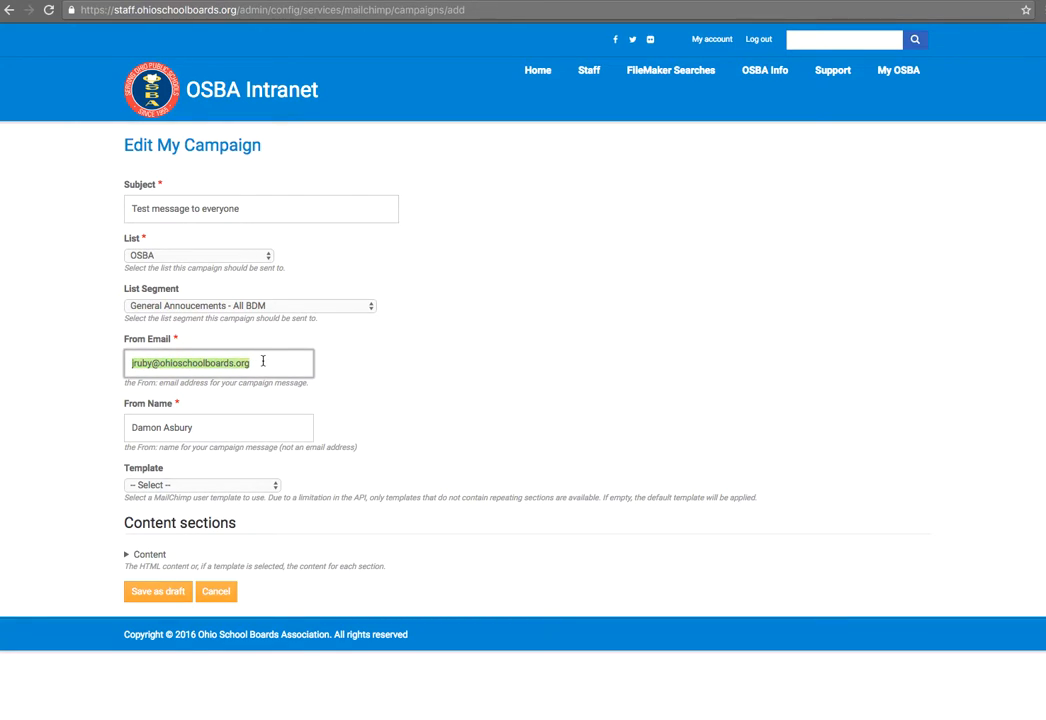
pyautogui.click(263, 361)
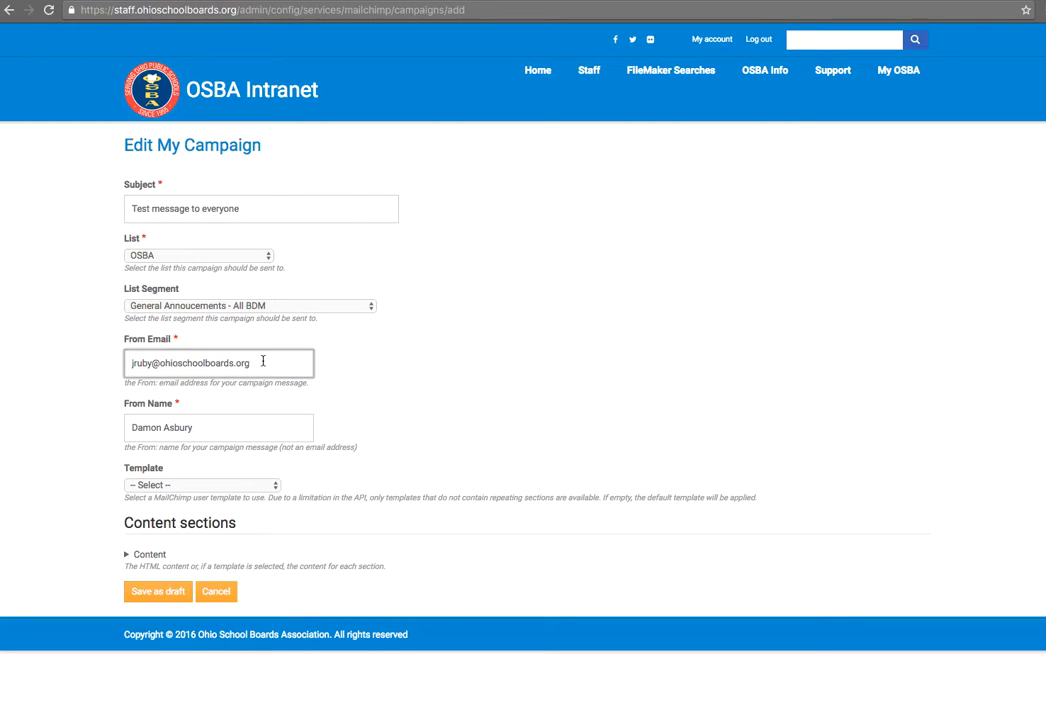
pyautogui.moveTo(208, 427); pyautogui.dragTo(96, 434)
# Step: Retype the From Name as another person's full name, matching the sender email
pyautogui.write('Jeo')
pyautogui.press('BackSpace')
pyautogui.press('BackSpace')
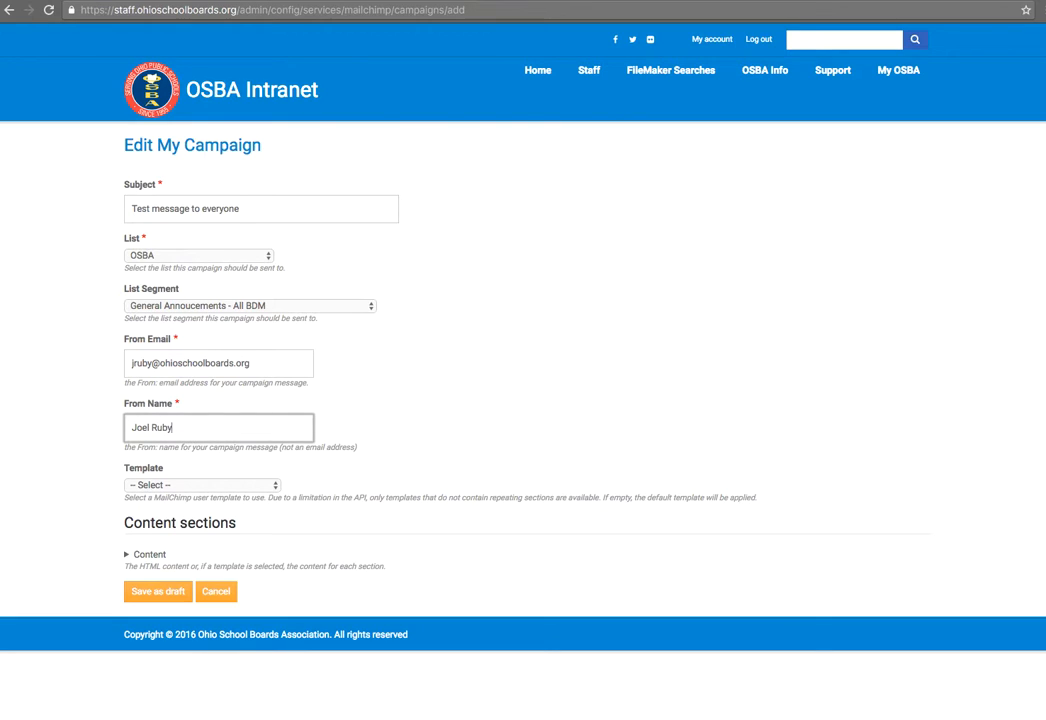
# Step: Apply the OSBA General template and bring the Content editor into view
pyautogui.click(166, 486)
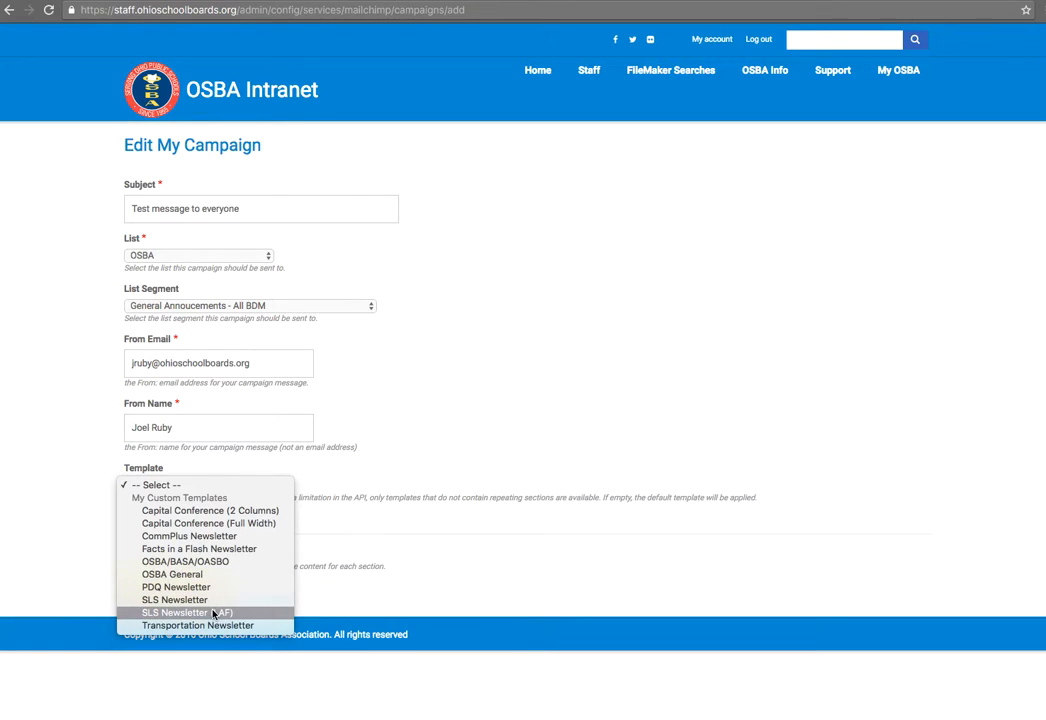
pyautogui.click(202, 575)
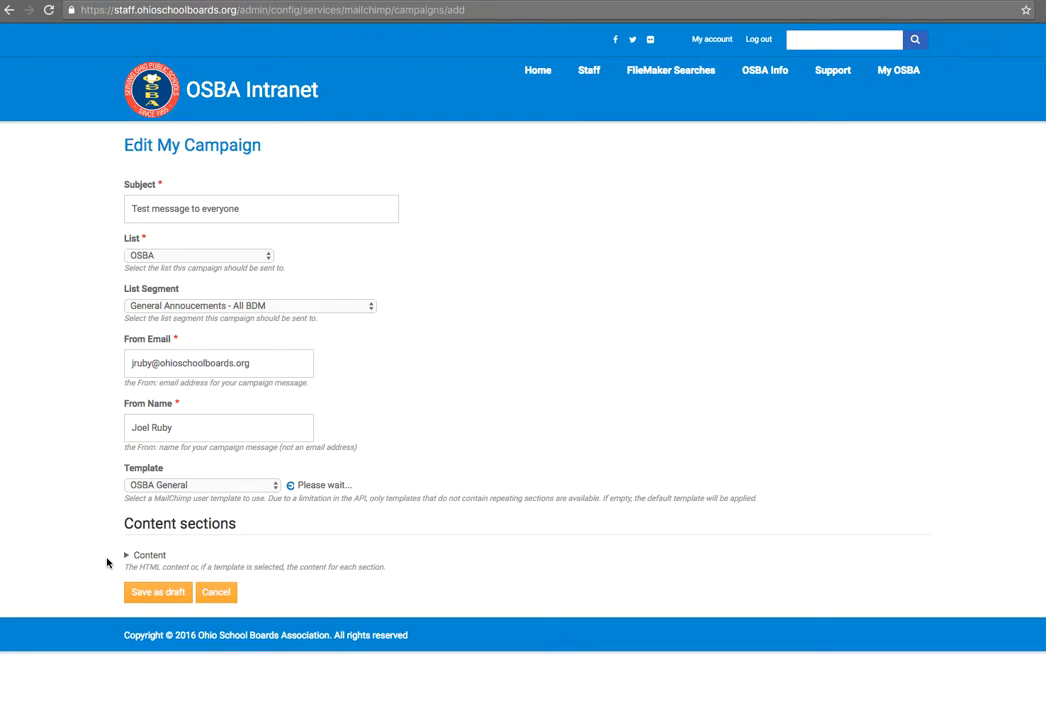
pyautogui.scroll(-5, 101, 556)
# Step: Write 'Test message.' as the campaign body, removing the stray extra letter
pyautogui.click(201, 451)
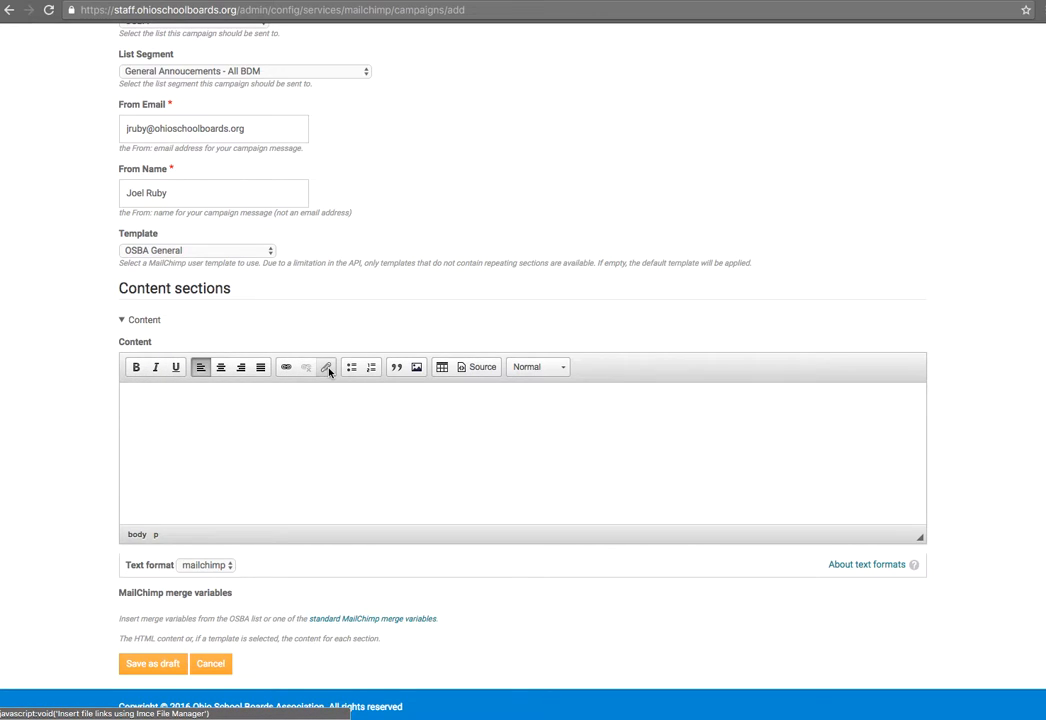
pyautogui.write('Test message. ')
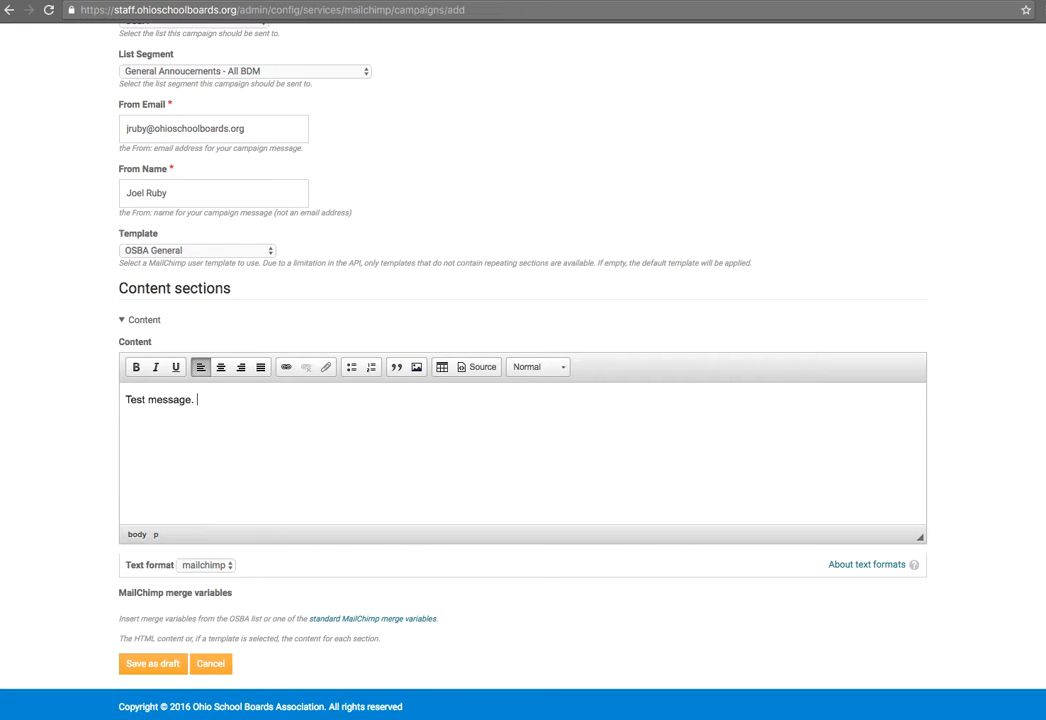
pyautogui.write('W')
pyautogui.press('BackSpace')
pyautogui.scroll(-1, 285, 514)
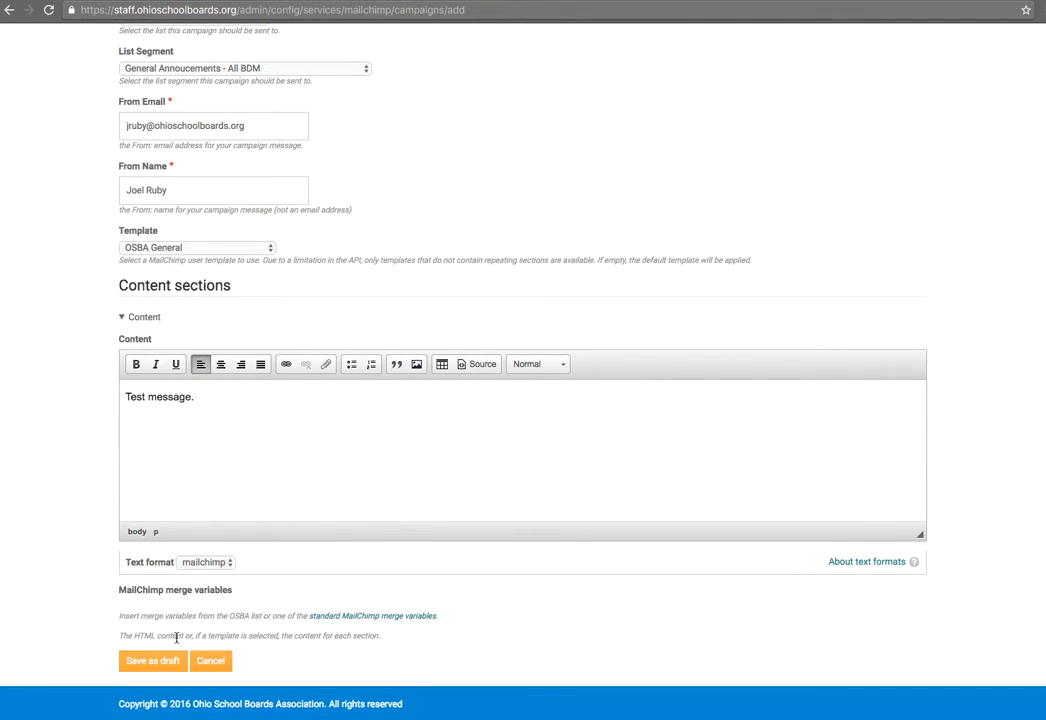
# Step: Save 'Test message to everyone' as a draft and confirm it heads the campaigns list
pyautogui.click(155, 661)
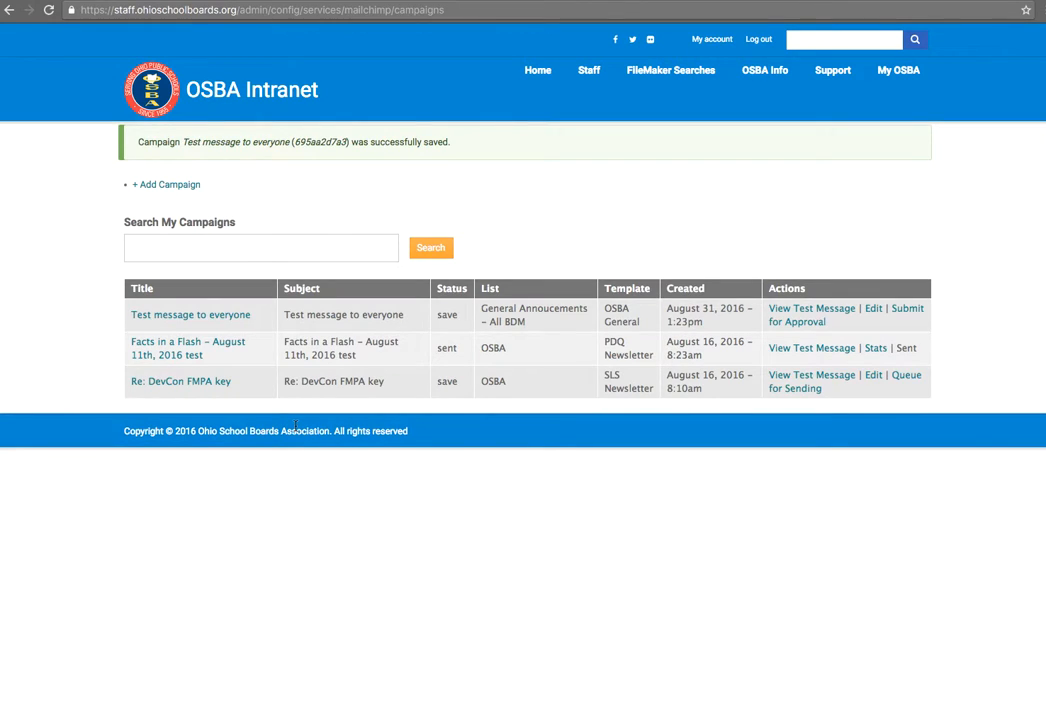
pyautogui.moveTo(135, 288); pyautogui.dragTo(427, 314)
pyautogui.click(427, 314)
pyautogui.click(790, 314)
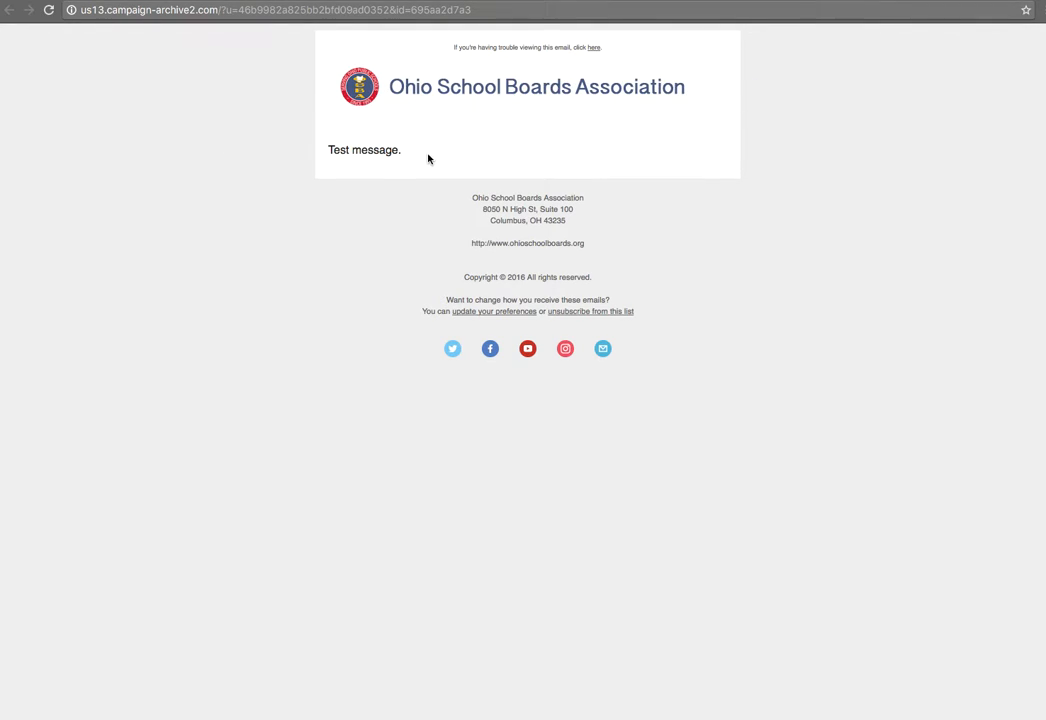
pyautogui.moveTo(430, 159); pyautogui.dragTo(337, 146)
pyautogui.click(393, 154)
pyautogui.click(168, 11)
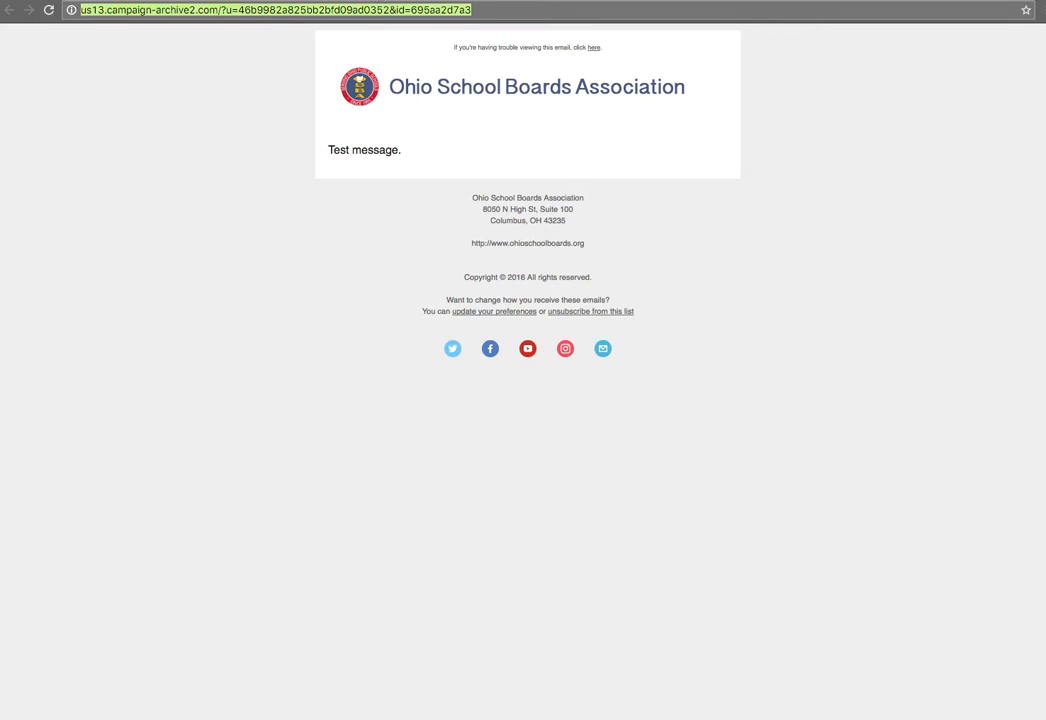
pyautogui.click(368, 0)
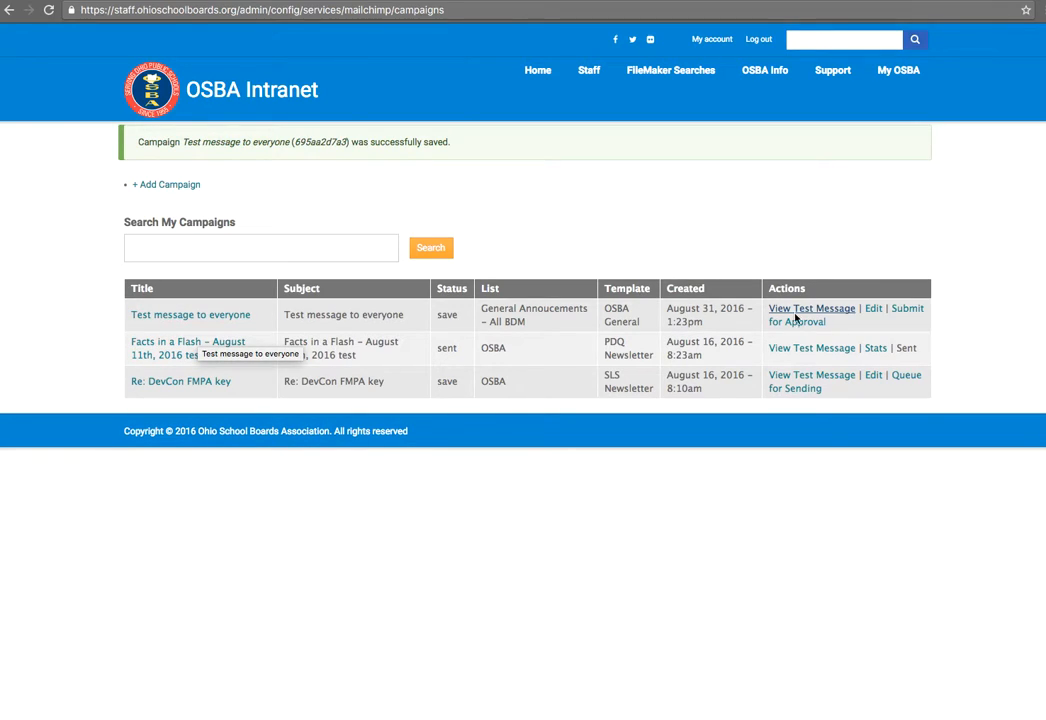
# Step: Start the approval request for the test campaign and acknowledge the proofreading policy
pyautogui.click(904, 315)
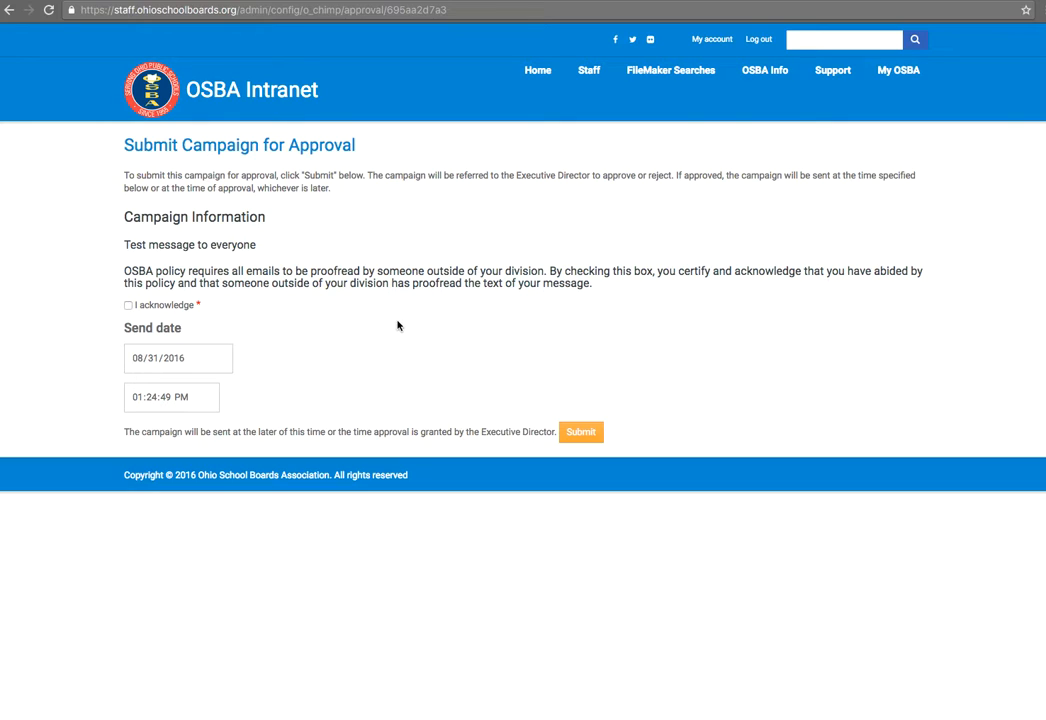
pyautogui.moveTo(129, 244); pyautogui.dragTo(303, 244)
pyautogui.click(197, 247)
pyautogui.moveTo(122, 271); pyautogui.dragTo(461, 272)
pyautogui.click(604, 286)
pyautogui.click(399, 272)
pyautogui.click(128, 305)
# Step: Check the send date 08/31/2016, 01:24:49 PM and submit for approval
pyautogui.click(165, 366)
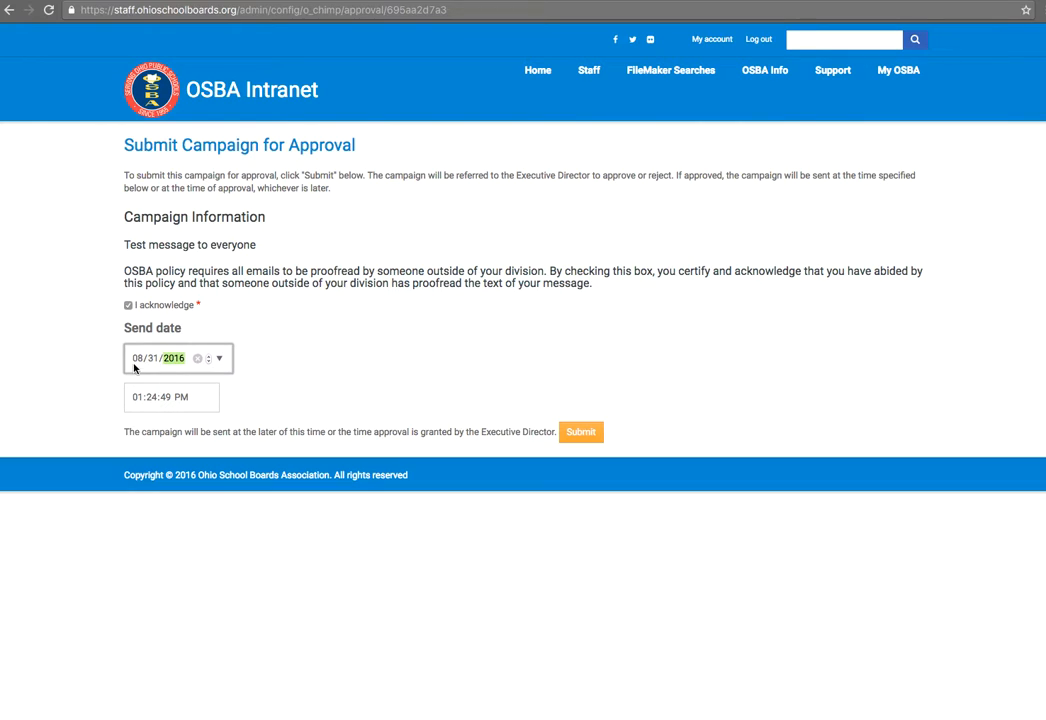
pyautogui.click(135, 360)
pyautogui.click(136, 398)
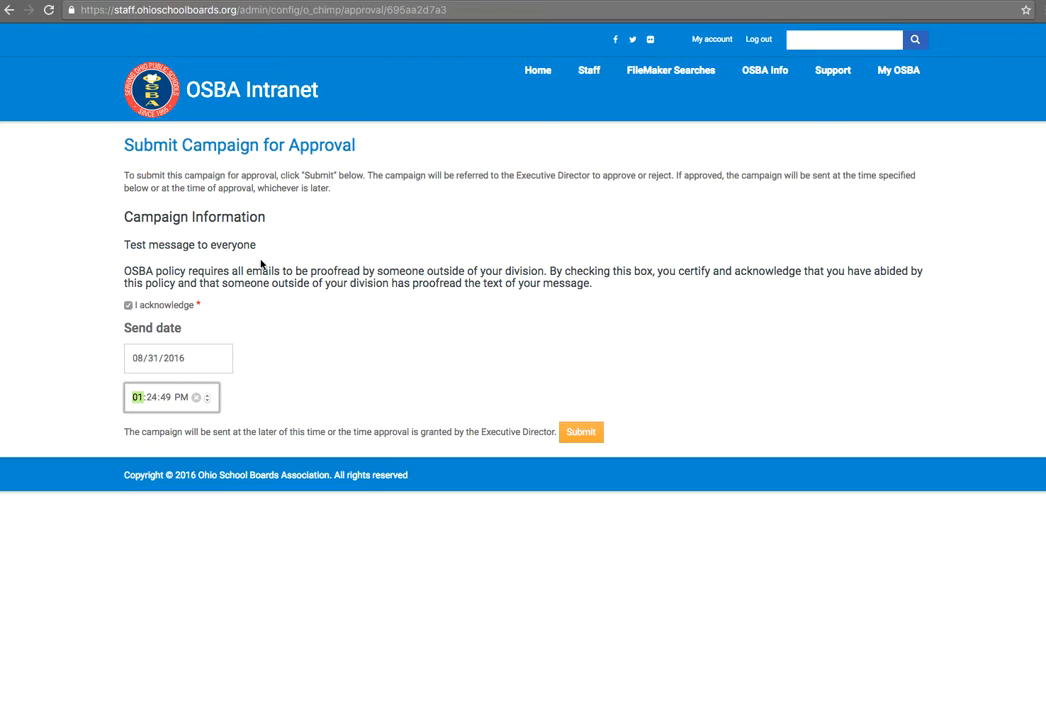
pyautogui.click(584, 438)
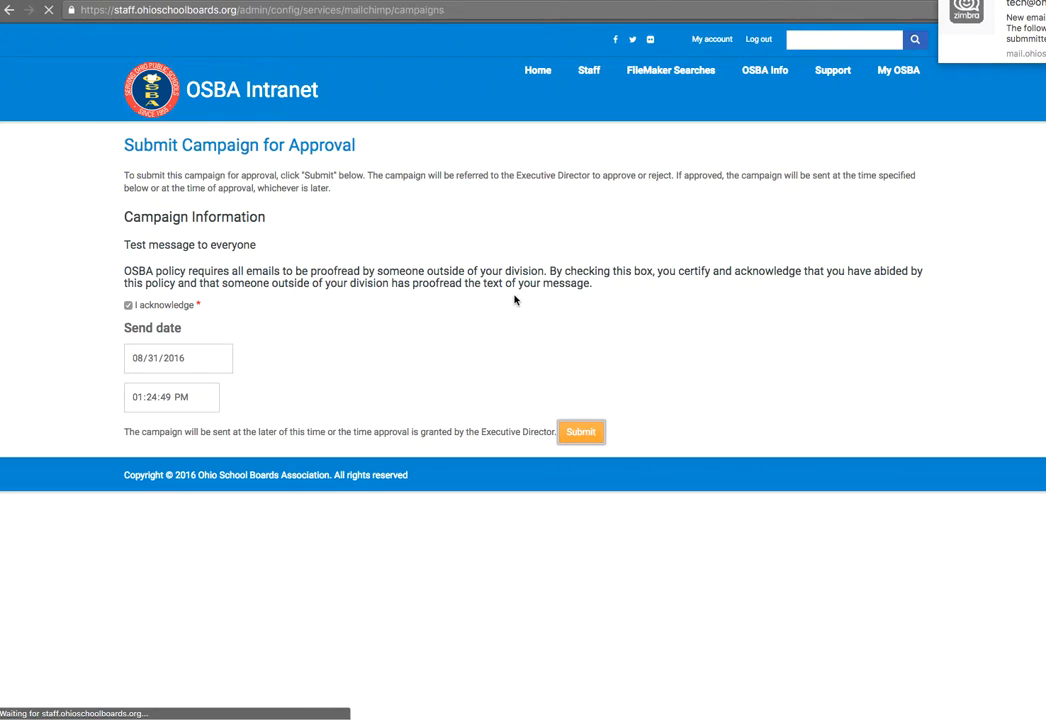
# Step: Confirm the reloaded list shows 'Test message to everyone' as Awaiting approval
pyautogui.click(232, 198)
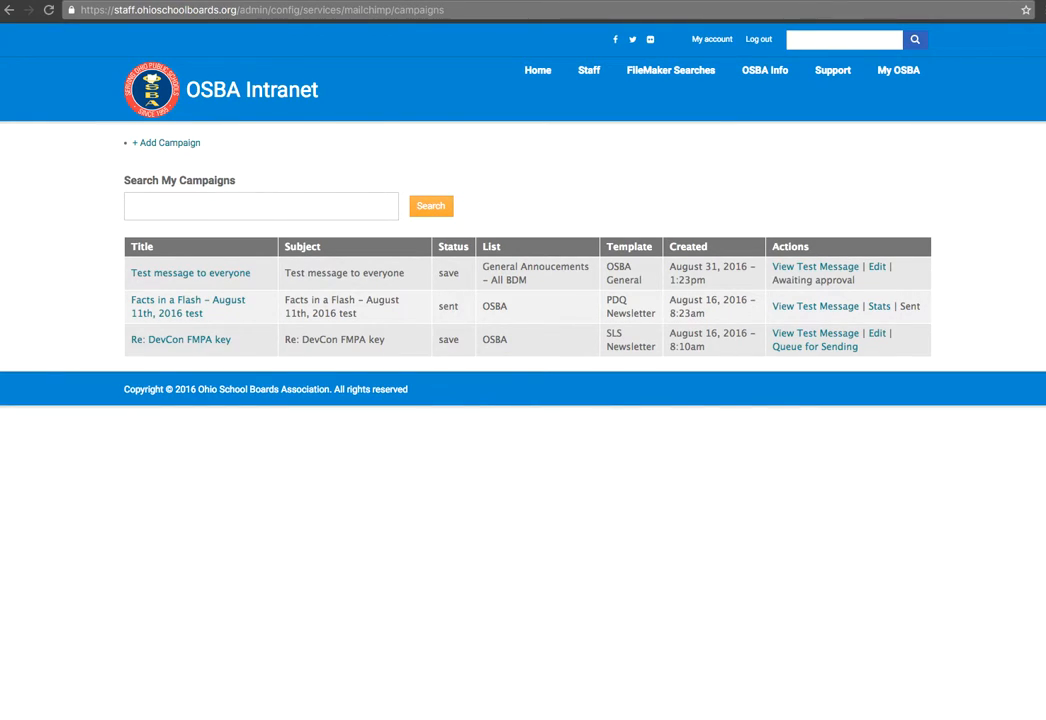
pyautogui.click(719, 488)
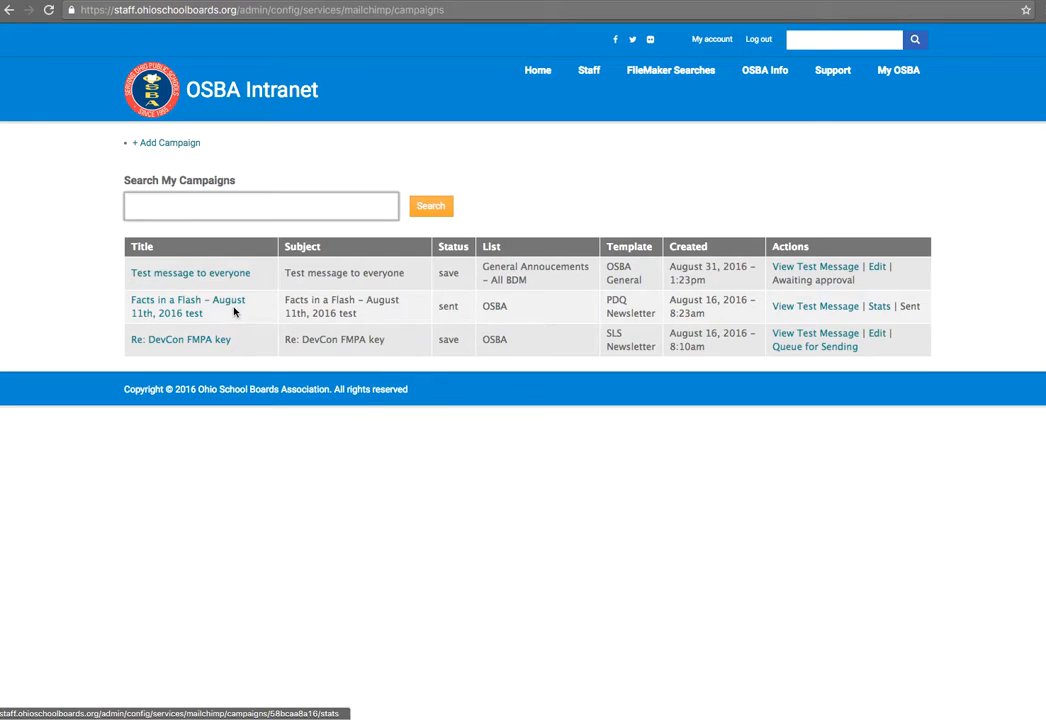
pyautogui.click(880, 309)
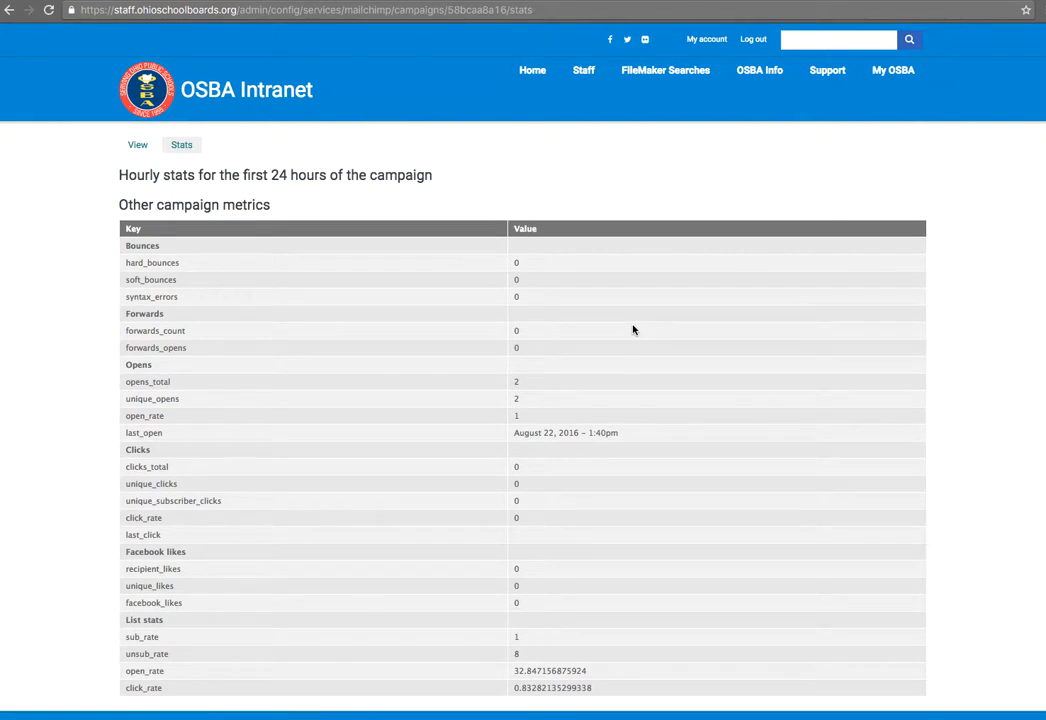
pyautogui.scroll(-1, 363, 417)
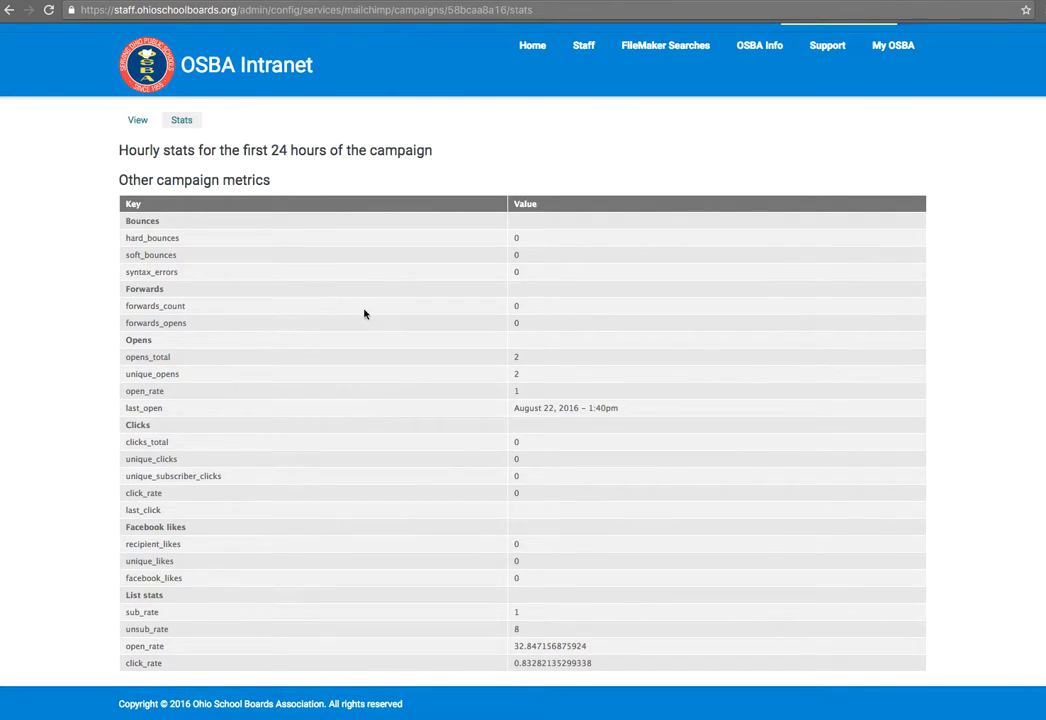
pyautogui.doubleClick(517, 357)
pyautogui.moveTo(516, 407); pyautogui.dragTo(586, 407)
pyautogui.click(478, 482)
pyautogui.doubleClick(518, 442)
pyautogui.doubleClick(516, 459)
pyautogui.moveTo(619, 412); pyautogui.dragTo(491, 313)
pyautogui.click(491, 313)
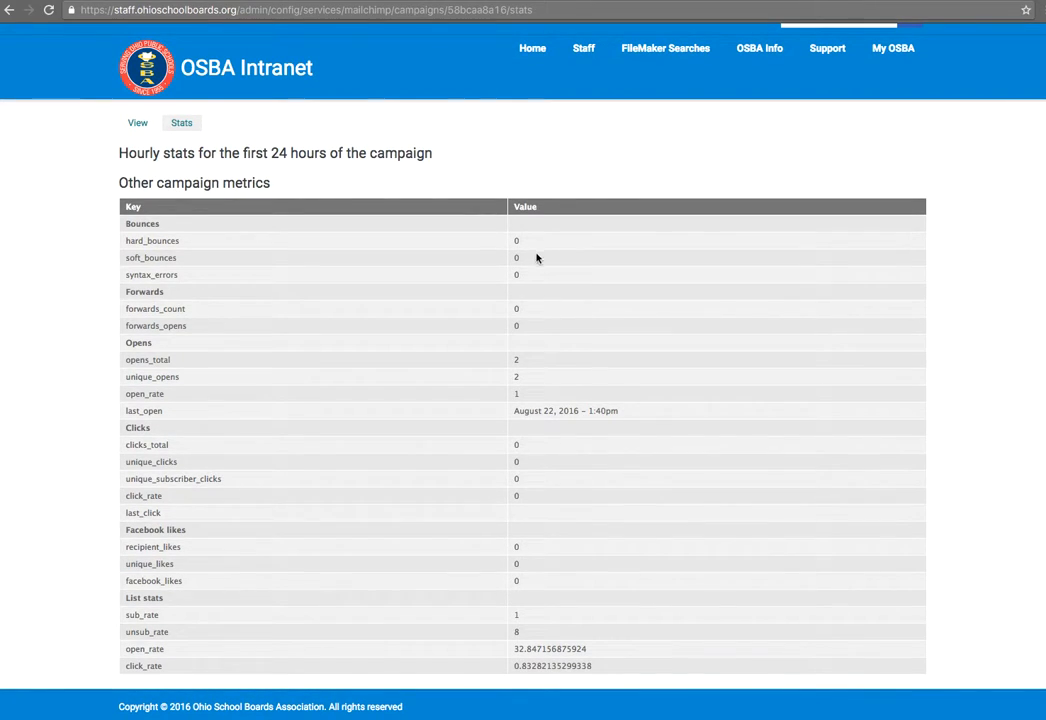
pyautogui.moveTo(526, 243); pyautogui.dragTo(127, 240)
pyautogui.click(230, 423)
pyautogui.moveTo(486, 352); pyautogui.dragTo(556, 427)
pyautogui.click(495, 504)
pyautogui.scroll(2, 478, 465)
pyautogui.click(8, 10)
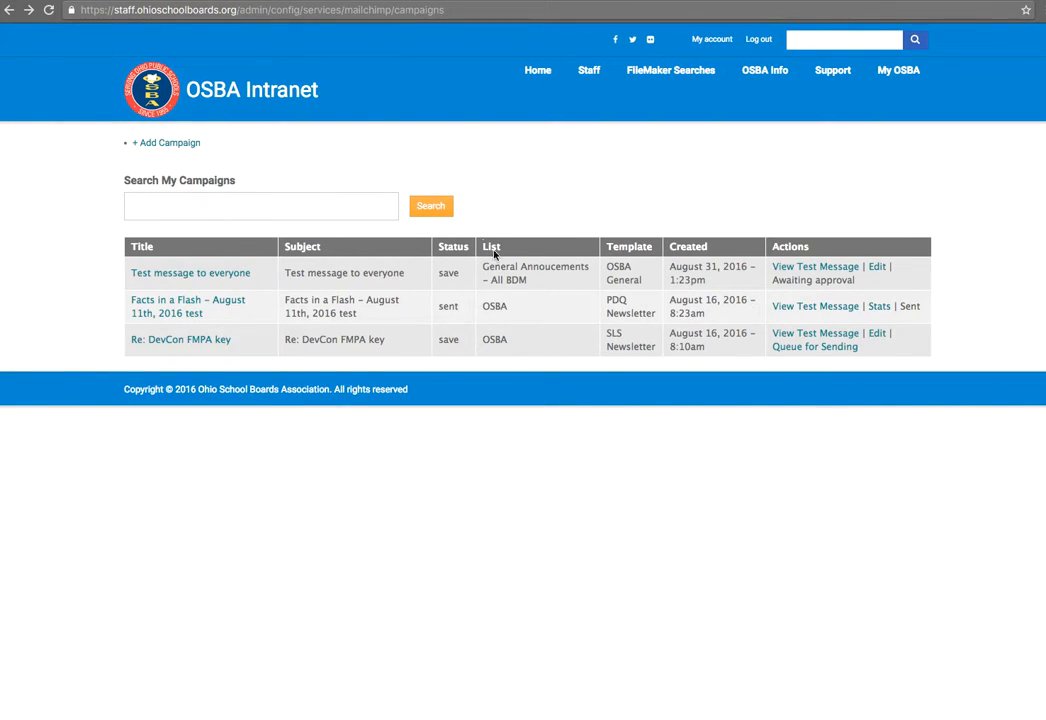